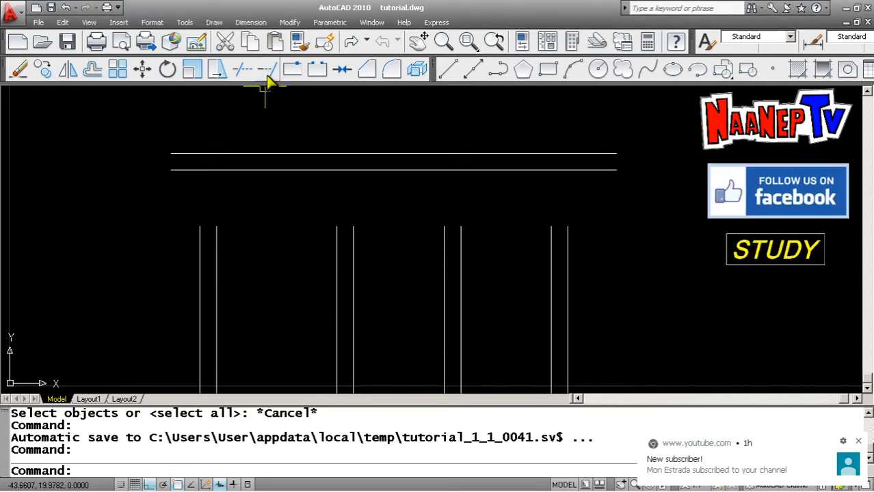
{"action": "left_click", "coordinate": [267, 76]}
{"action": "left_click", "coordinate": [166, 385]}
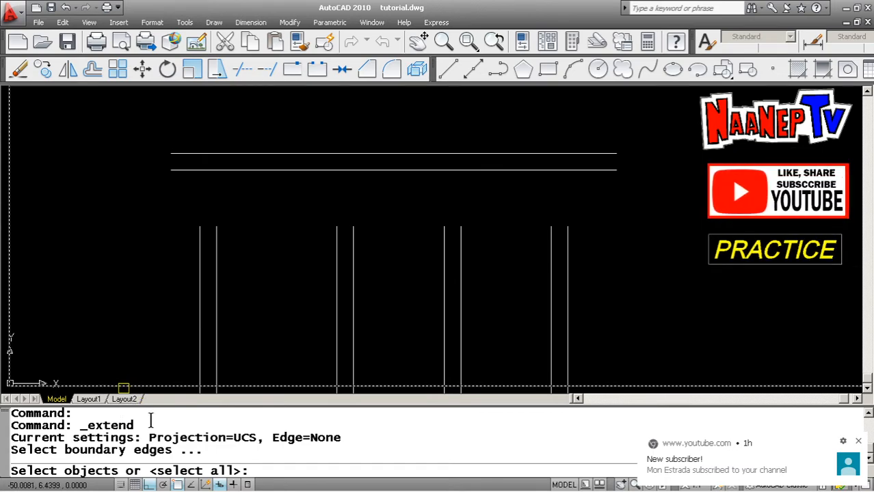
{"action": "left_click", "coordinate": [235, 301]}
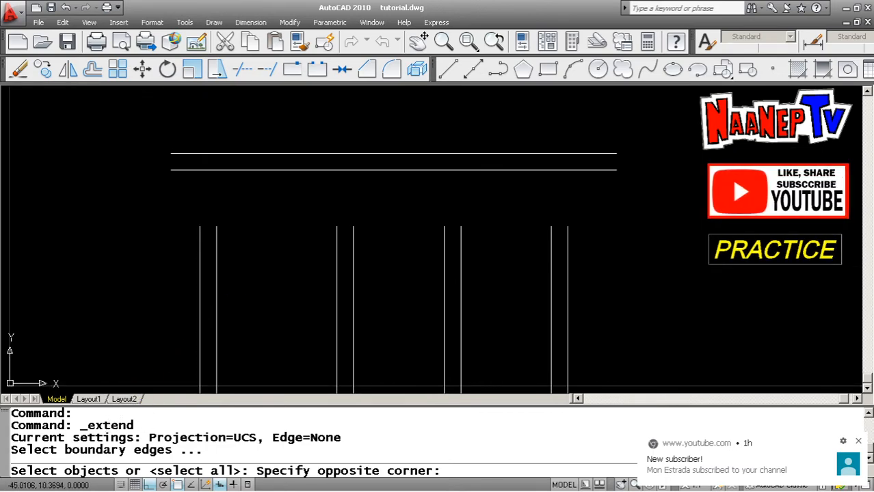
{"action": "key", "text": "Escape"}
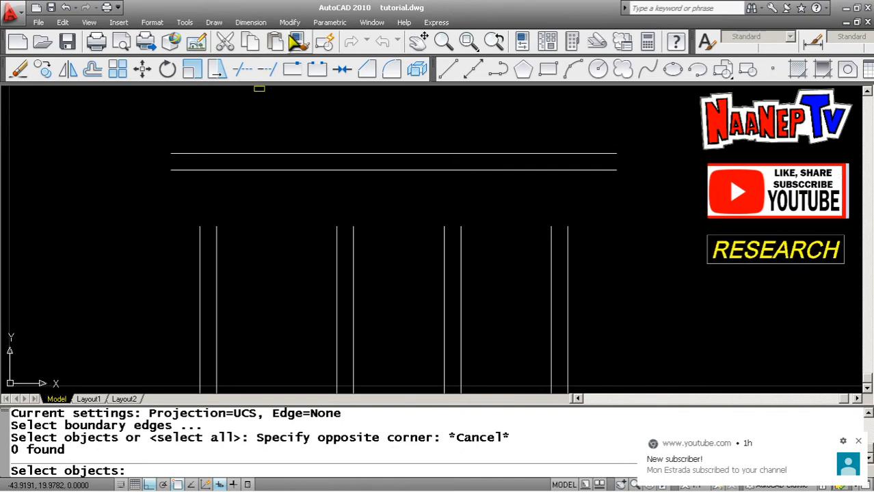
{"action": "left_click", "coordinate": [291, 24]}
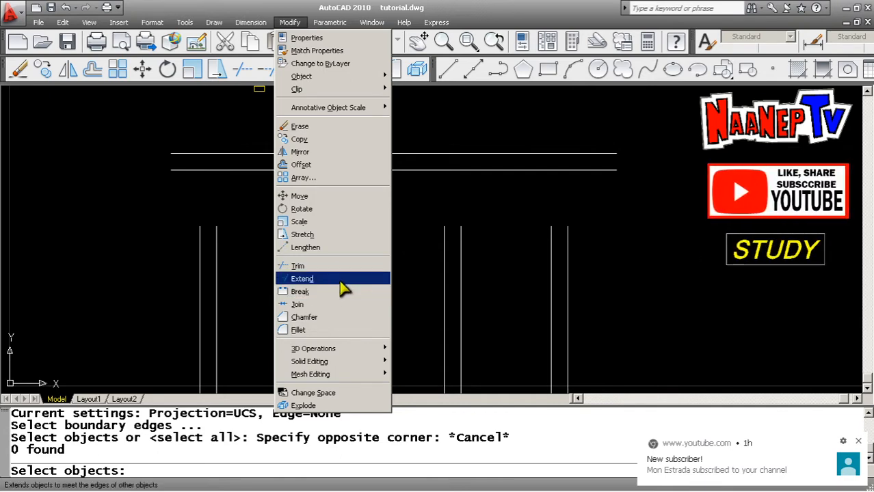
{"action": "left_click", "coordinate": [410, 254]}
{"action": "left_click", "coordinate": [412, 238]}
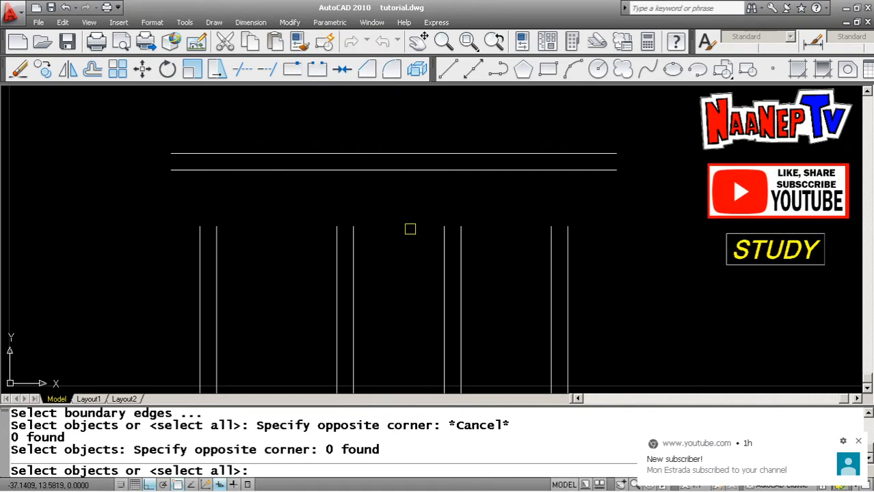
{"action": "key", "text": "Escape"}
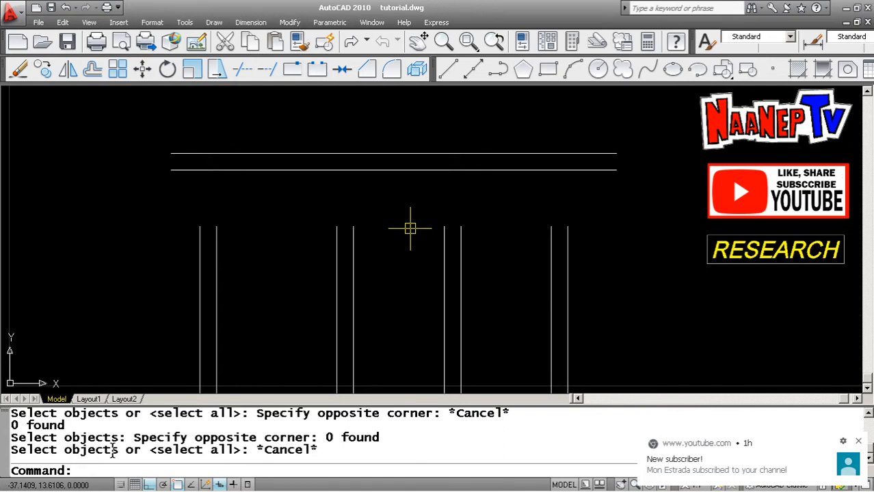
{"action": "type", "text": "extend"}
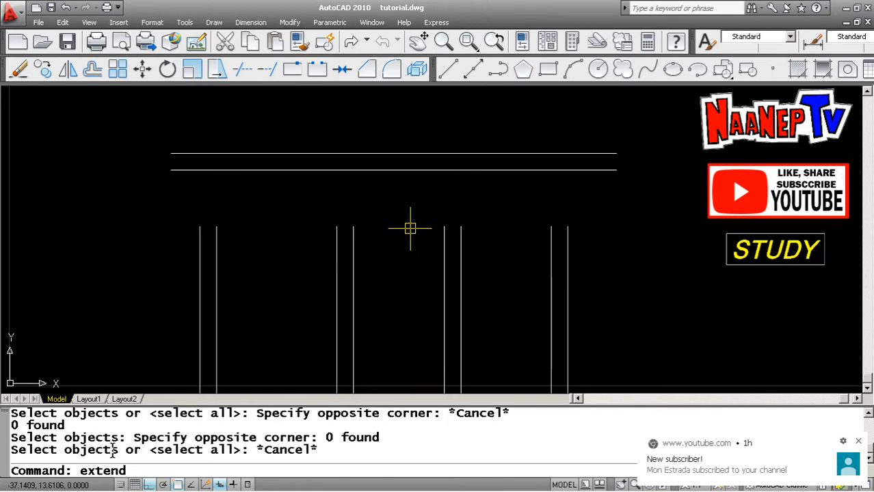
{"action": "key", "text": "Return"}
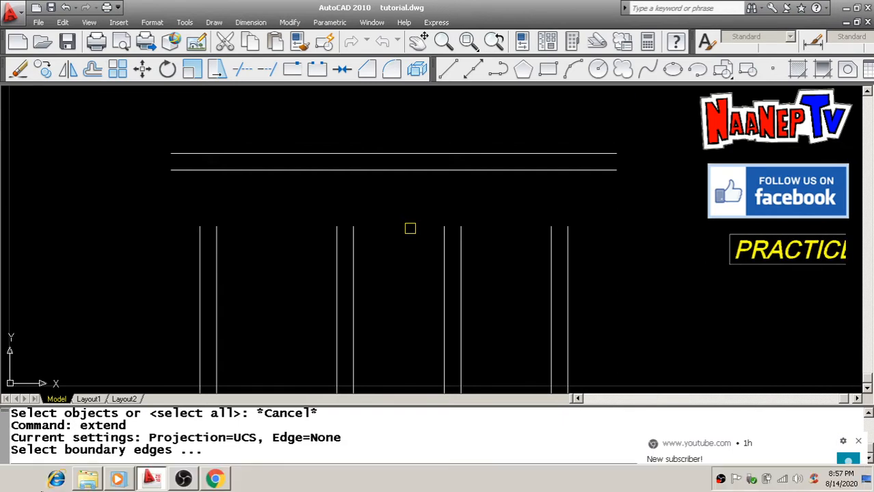
{"action": "key", "text": "Escape"}
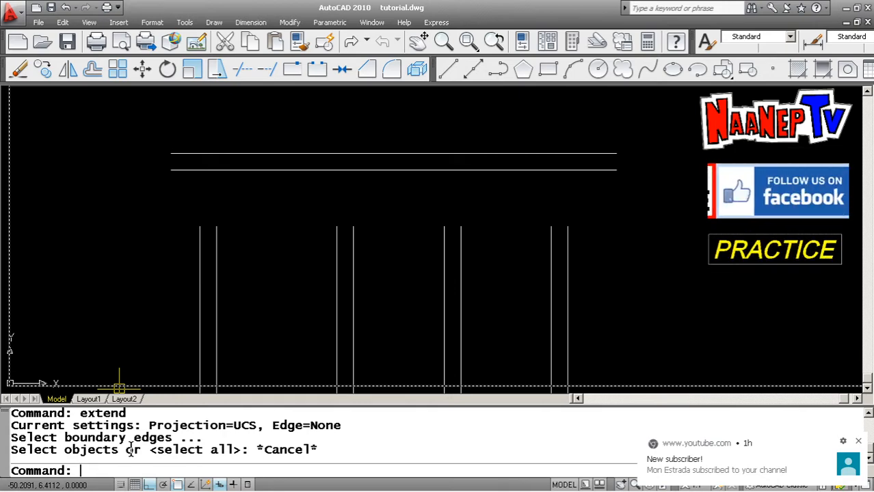
- Start the Extend command and choose both horizontal lines as the boundary edges
{"action": "mouse_move", "coordinate": [150, 464]}
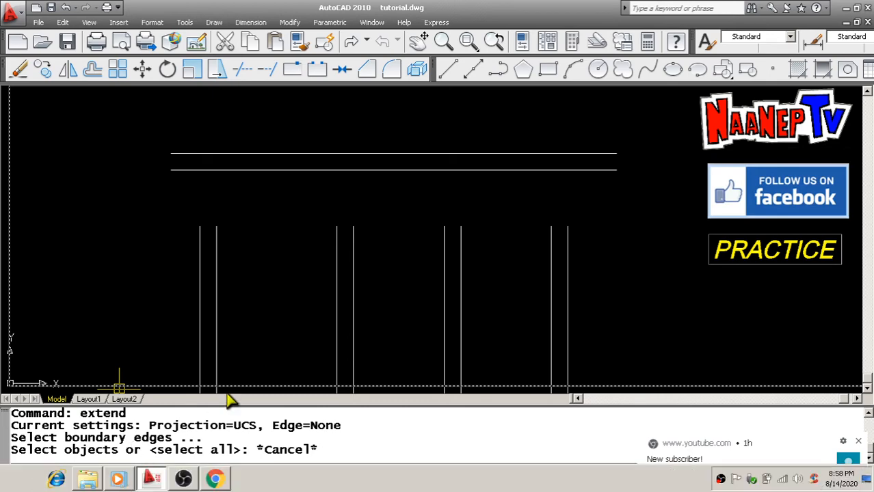
{"action": "type", "text": "et"}
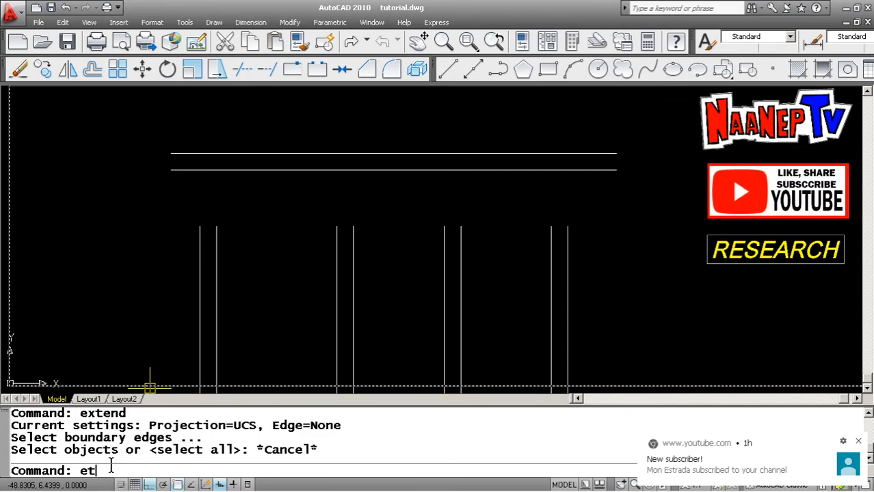
{"action": "key", "text": "BackSpace"}
{"action": "key", "text": "BackSpace"}
{"action": "type", "text": "ET"}
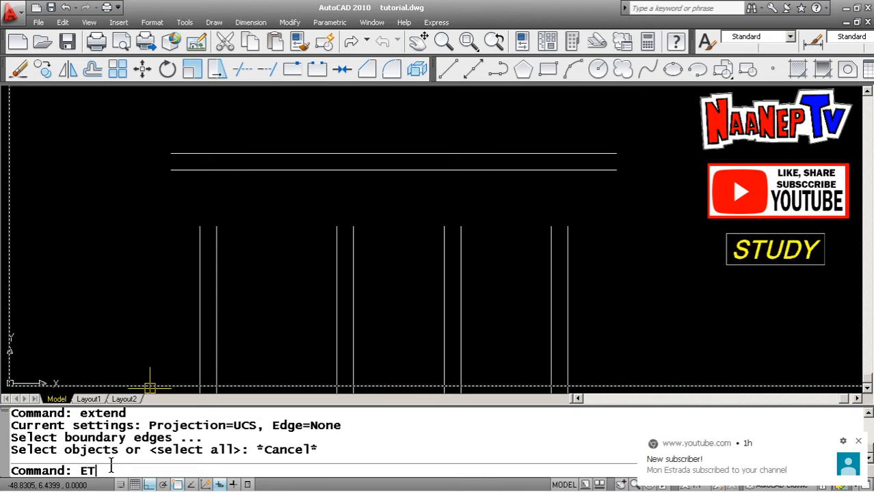
{"action": "key", "text": "Return"}
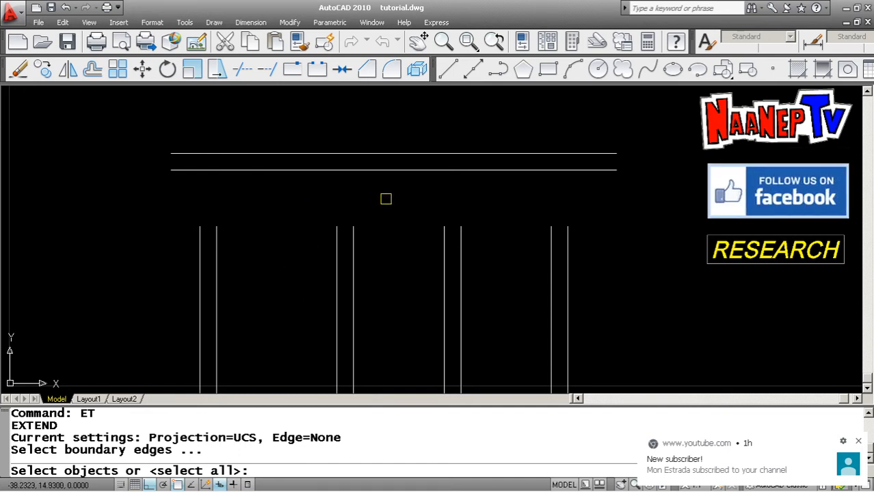
{"action": "left_click", "coordinate": [417, 196]}
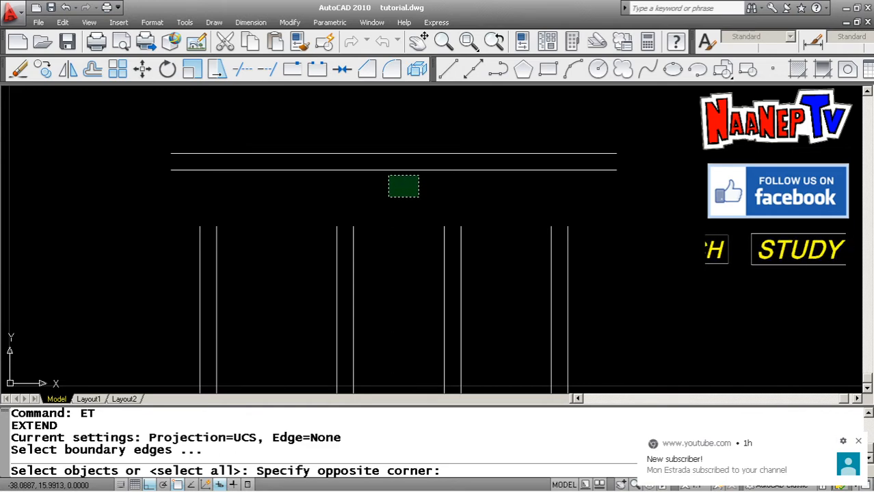
{"action": "left_click", "coordinate": [398, 180]}
{"action": "left_click", "coordinate": [401, 170]}
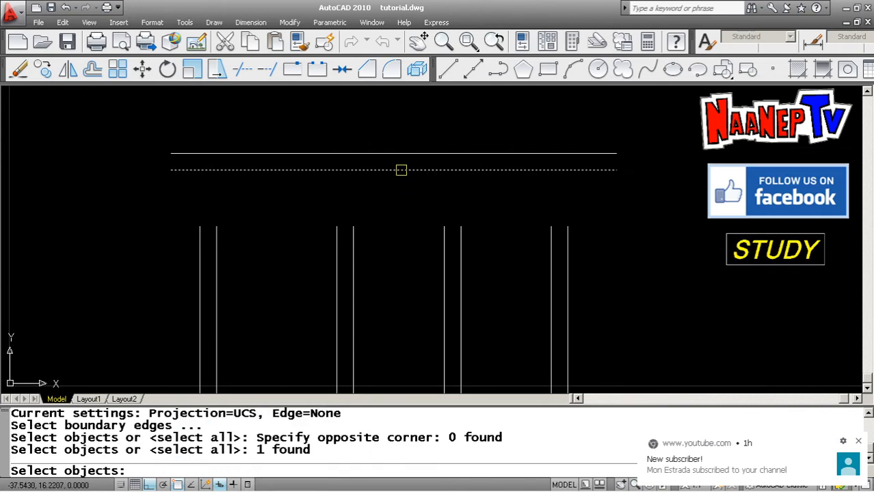
{"action": "left_click", "coordinate": [403, 154]}
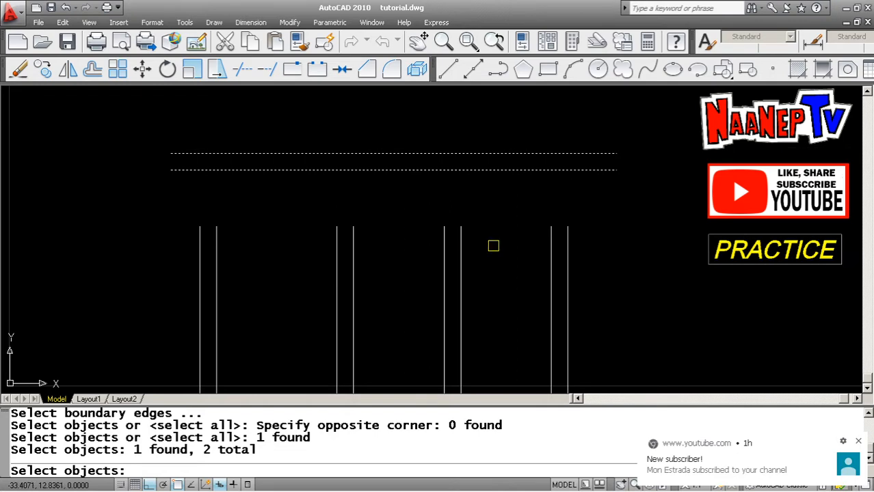
{"action": "left_click", "coordinate": [461, 274]}
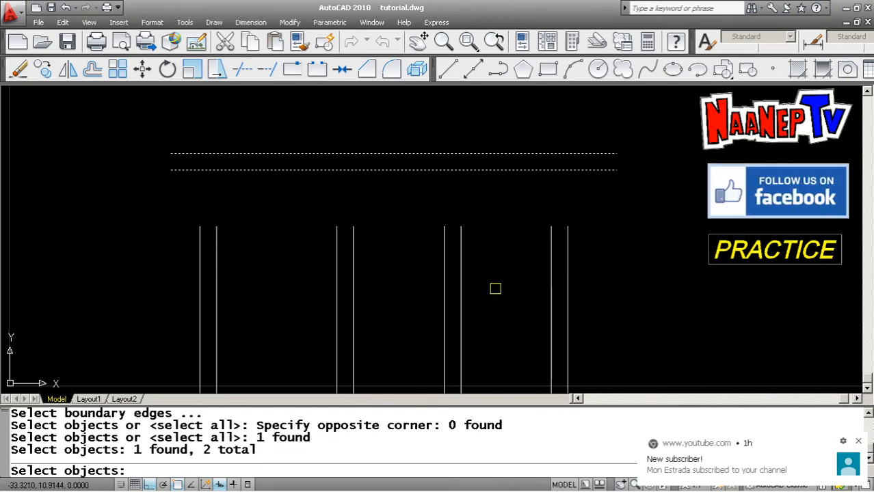
{"action": "key", "text": "Return"}
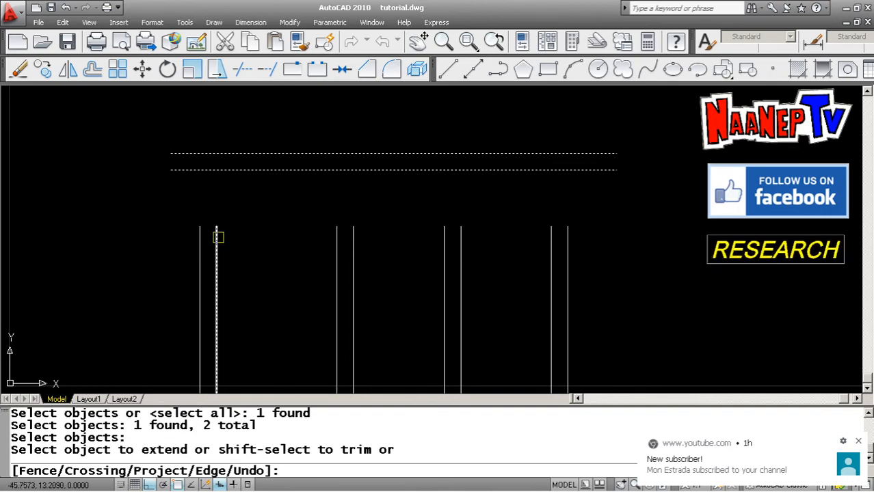
- Extend all eight vertical lines up to the lower horizontal line, and the two outermost ones on to the upper horizontal line
{"action": "left_click", "coordinate": [199, 237]}
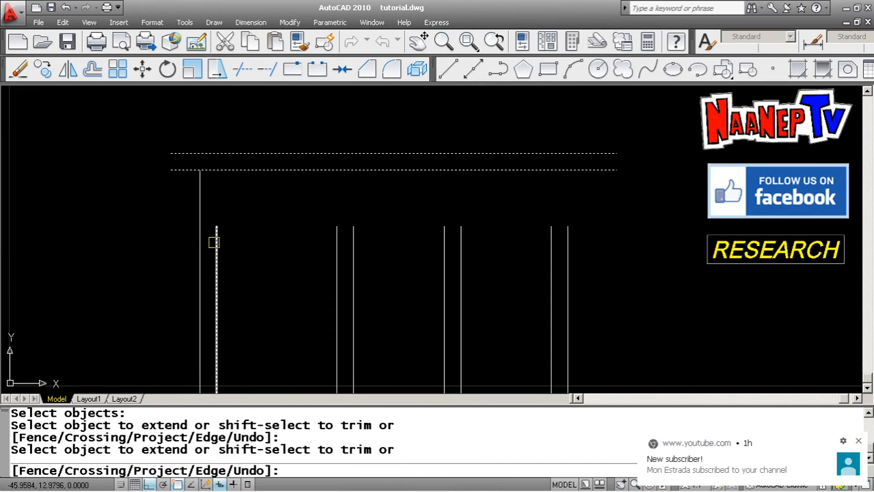
{"action": "left_click", "coordinate": [216, 238]}
{"action": "left_click", "coordinate": [338, 238]}
{"action": "left_click", "coordinate": [353, 236]}
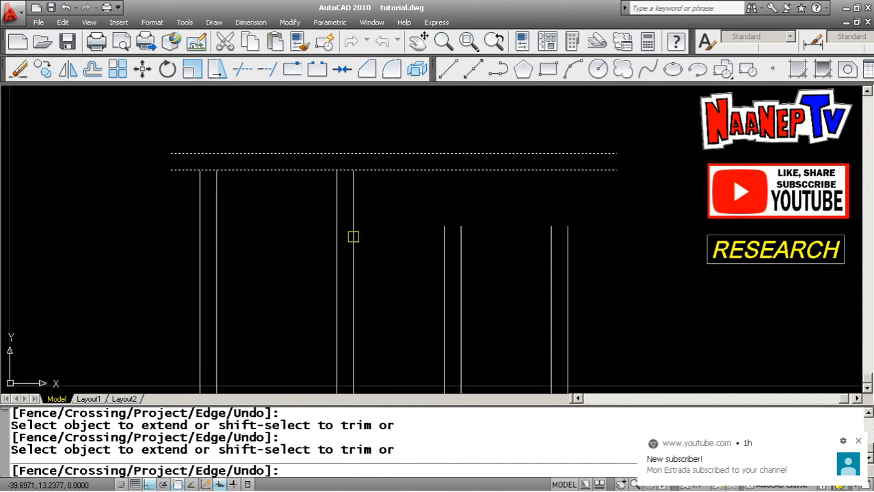
{"action": "left_click", "coordinate": [443, 243]}
{"action": "left_click", "coordinate": [456, 239]}
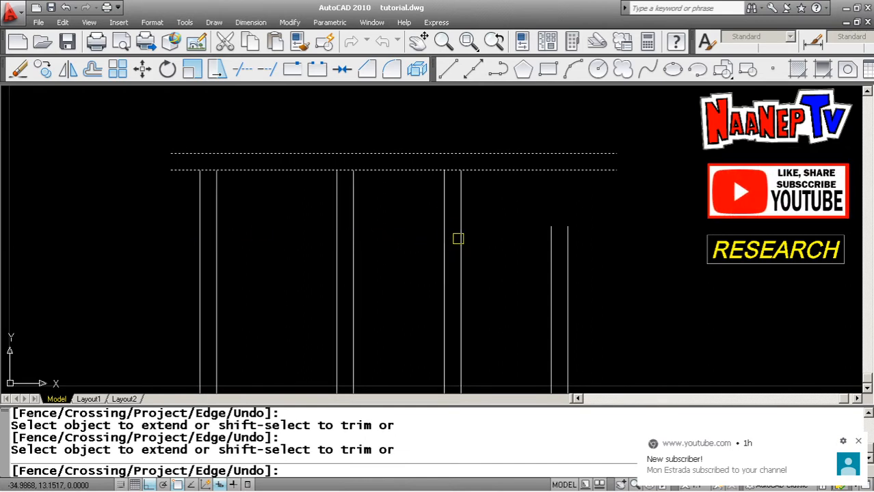
{"action": "left_click", "coordinate": [547, 254]}
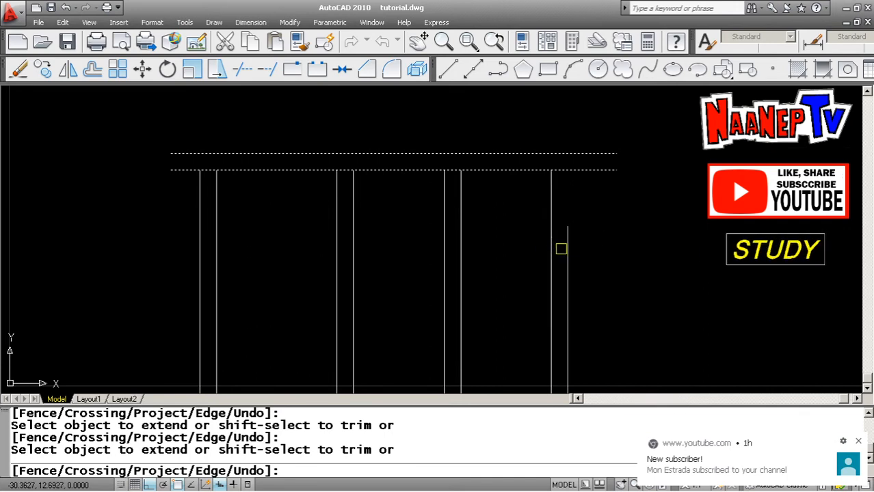
{"action": "left_click", "coordinate": [569, 242]}
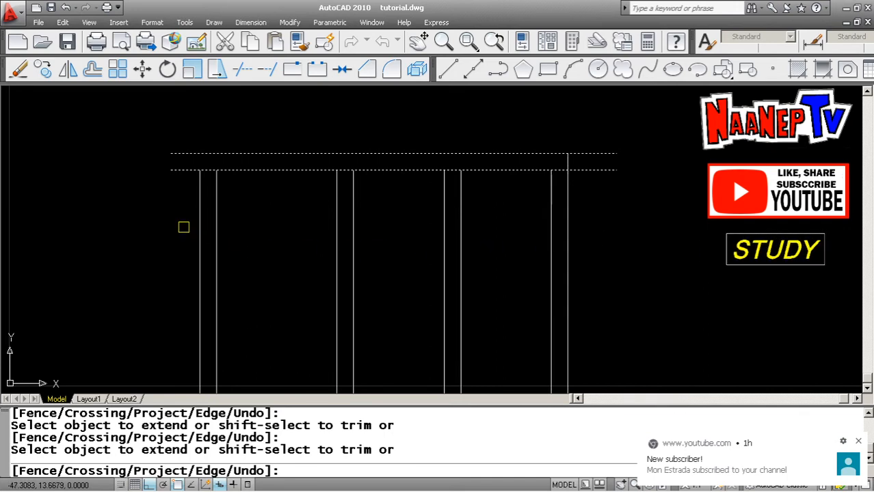
{"action": "left_click", "coordinate": [198, 197]}
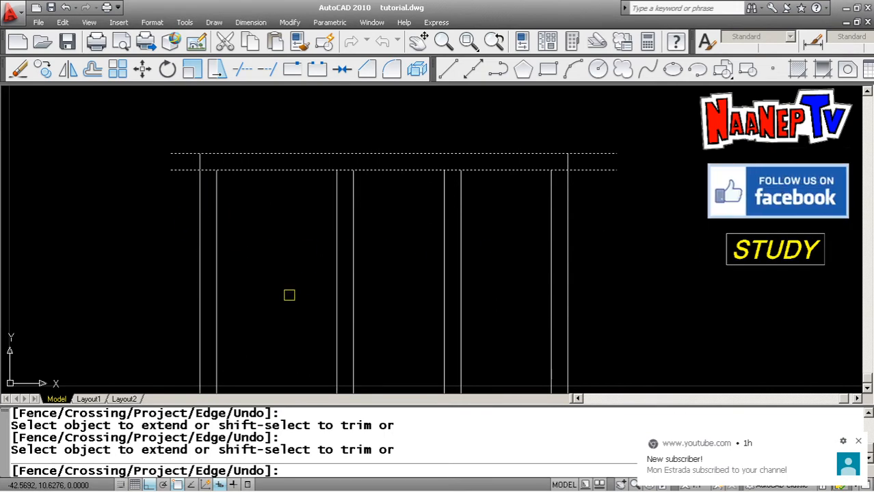
{"action": "key", "text": "Escape"}
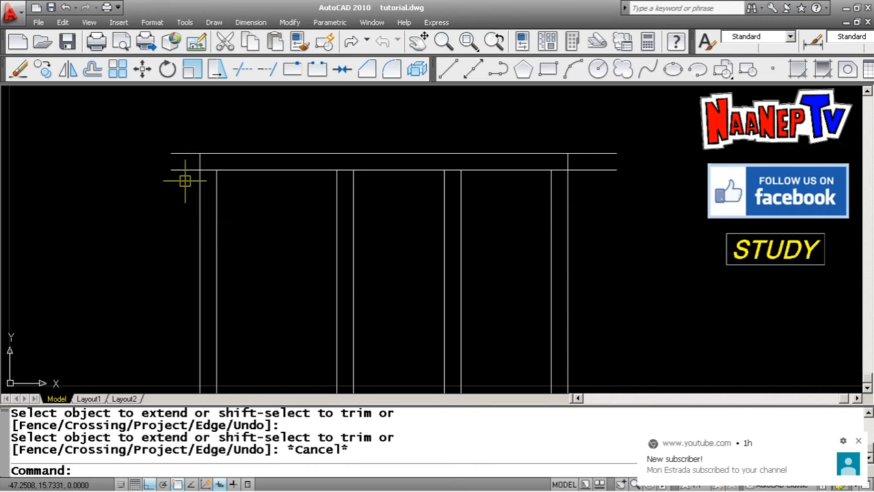
- Undo the extension of the vertical lines
{"action": "key", "text": "Escape"}
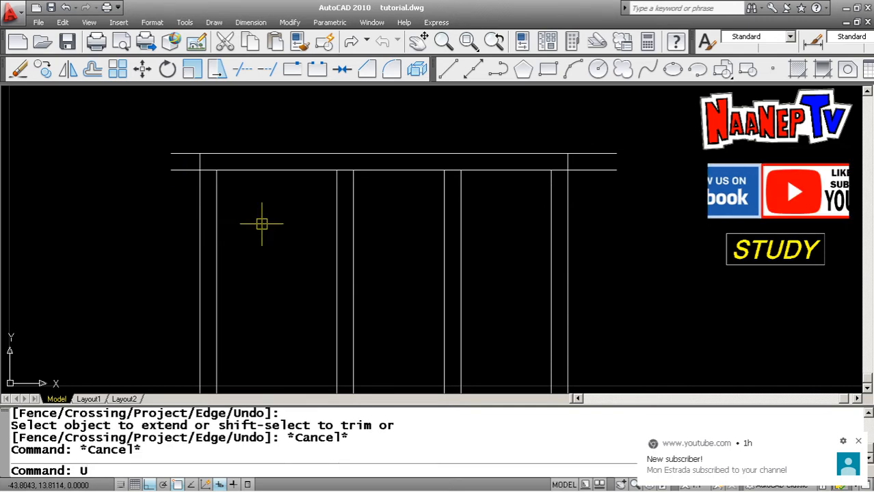
{"action": "key", "text": "Return"}
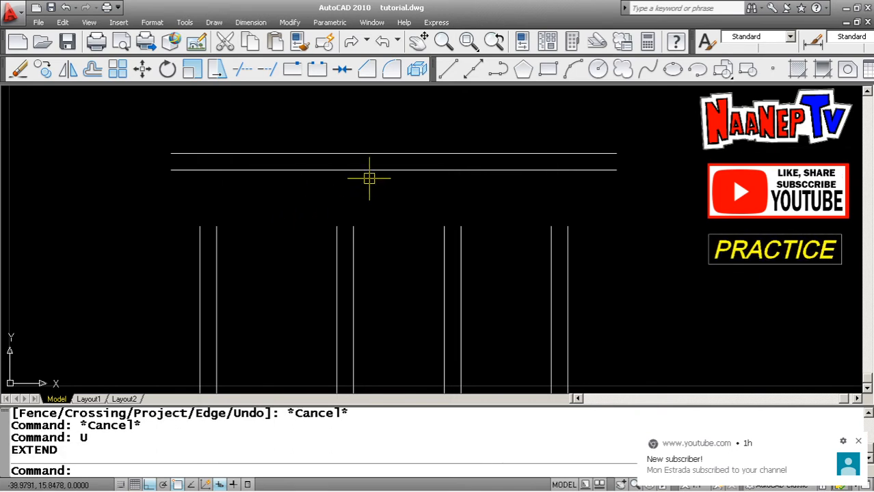
{"action": "key", "text": "Escape"}
{"action": "key", "text": "Escape"}
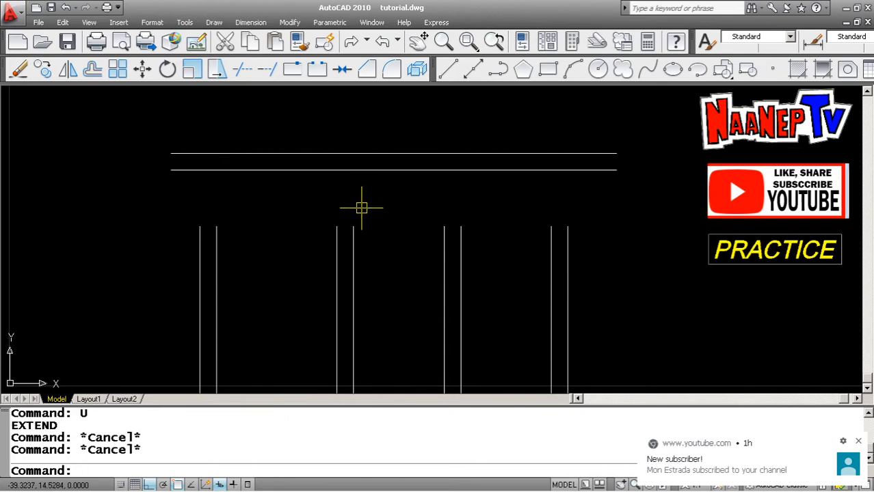
{"action": "key", "text": "Escape"}
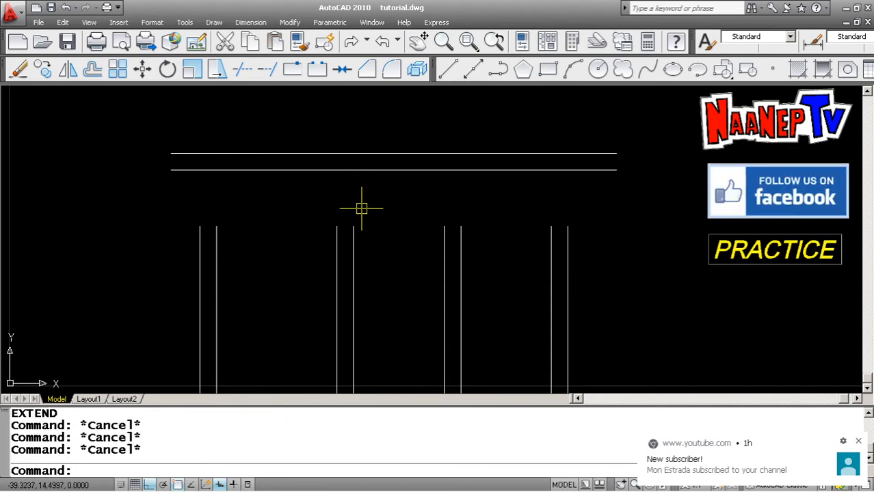
- Extend all eight vertical lines to the lower horizontal line with a fence, using both horizontal lines as boundary edges
{"action": "type", "text": "ET"}
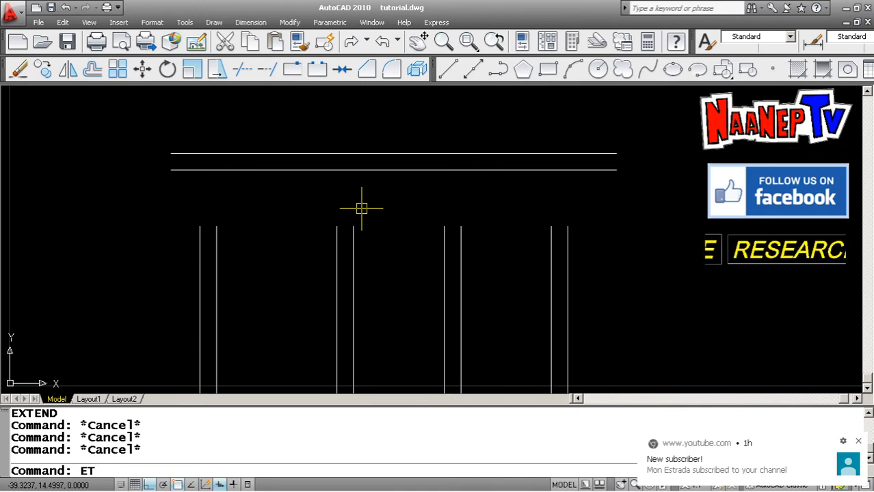
{"action": "key", "text": "Return"}
{"action": "left_click", "coordinate": [419, 190]}
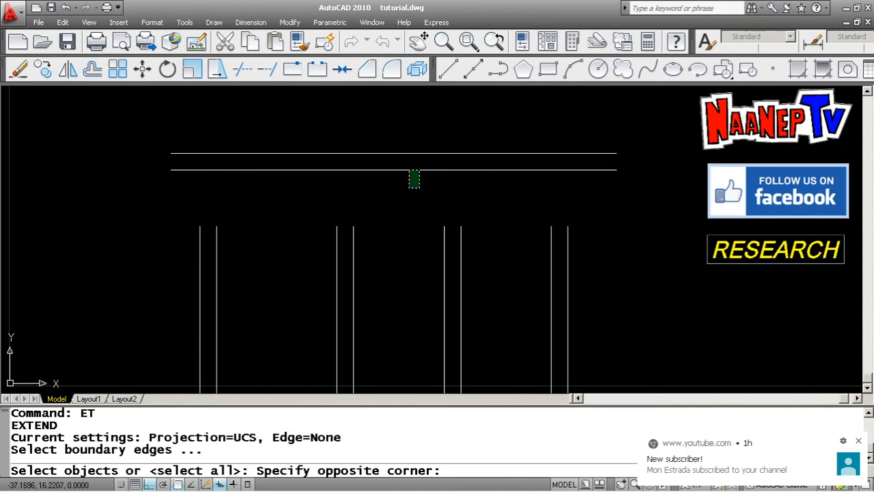
{"action": "left_click", "coordinate": [372, 120]}
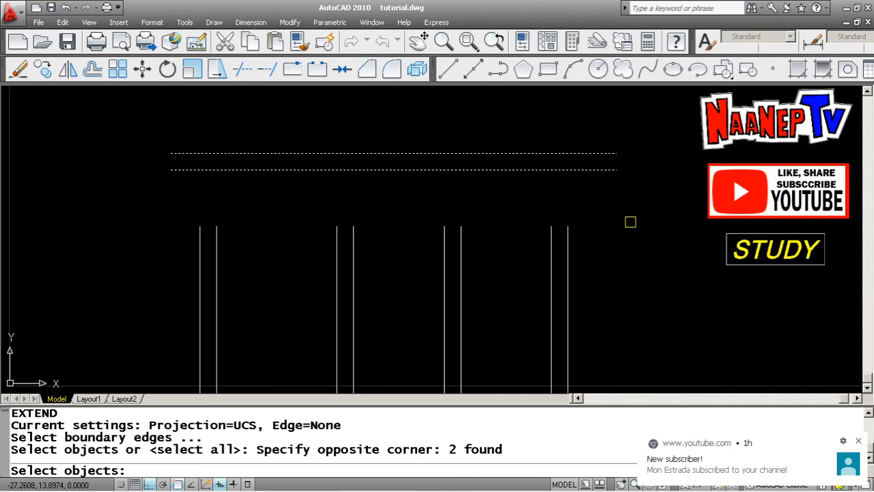
{"action": "key", "text": "Return"}
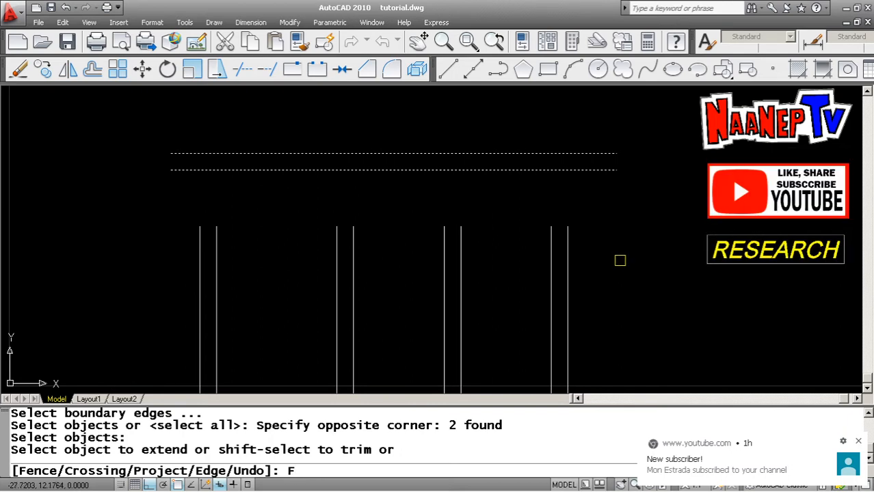
{"action": "key", "text": "Return"}
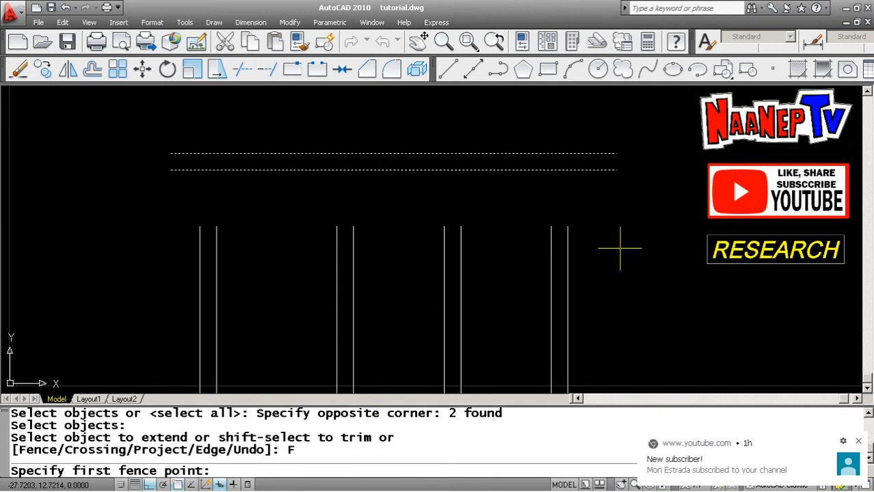
{"action": "left_click", "coordinate": [620, 249]}
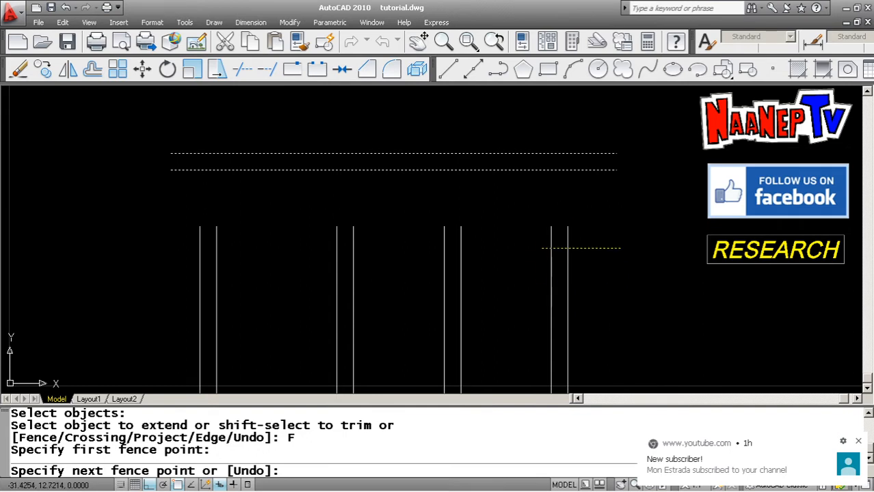
{"action": "left_click", "coordinate": [143, 265]}
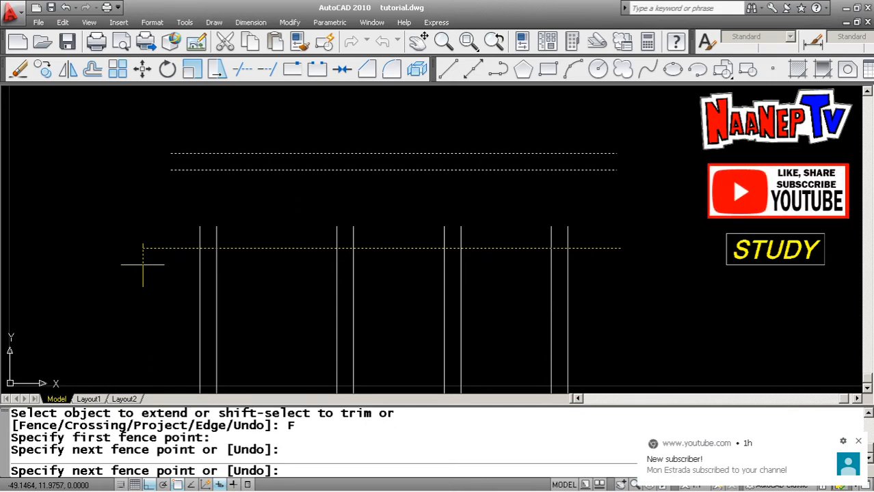
{"action": "key", "text": "Return"}
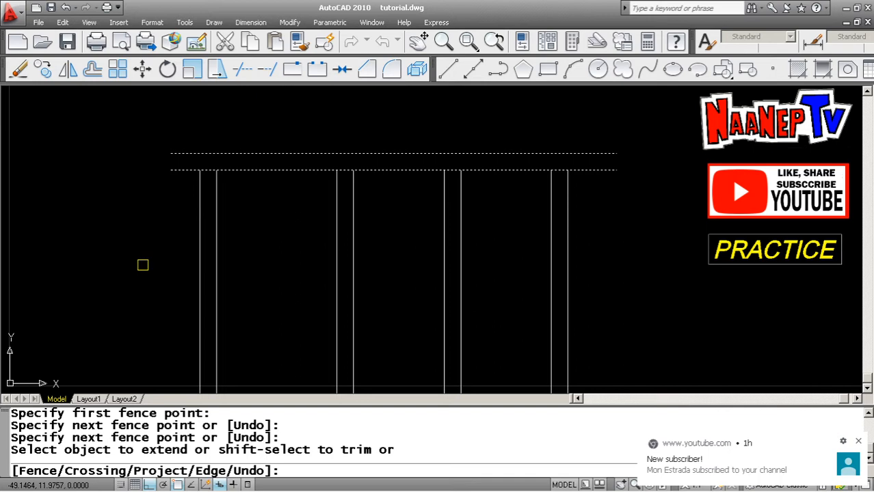
{"action": "key", "text": "Escape"}
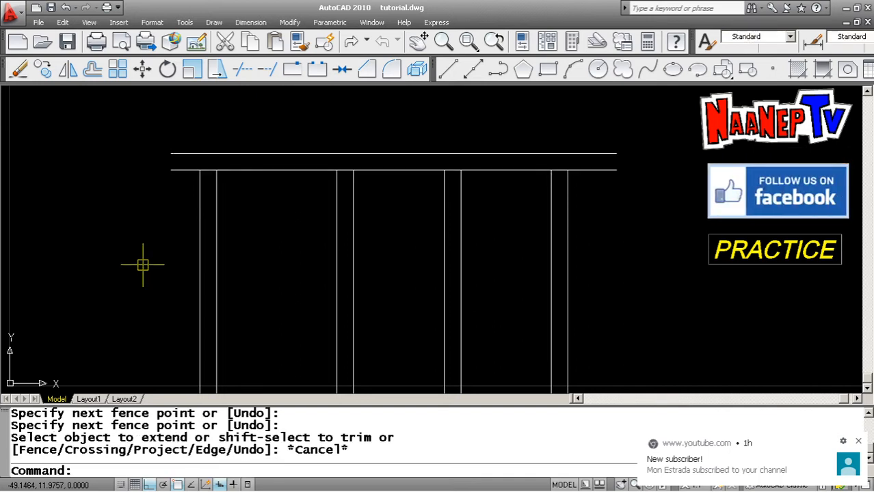
- Undo the fence extension of the vertical lines
{"action": "type", "text": "U"}
{"action": "key", "text": "Escape"}
{"action": "key", "text": "Escape"}
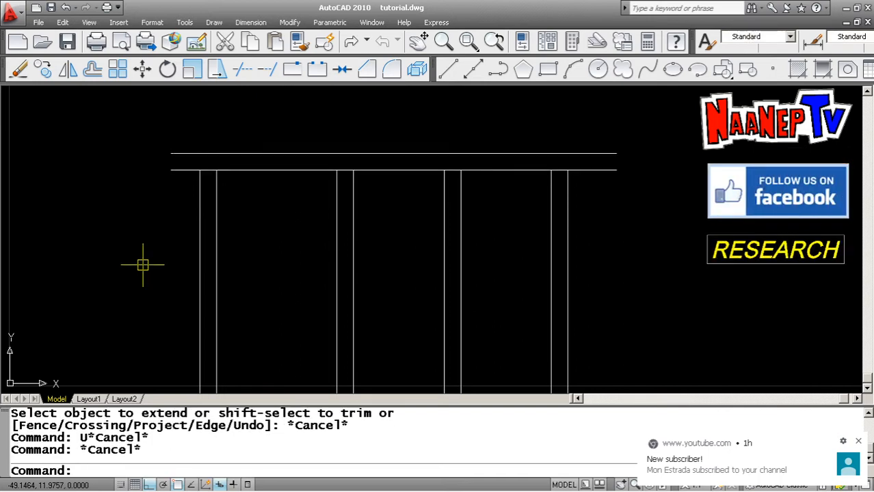
{"action": "key", "text": "Escape"}
{"action": "key", "text": "Escape"}
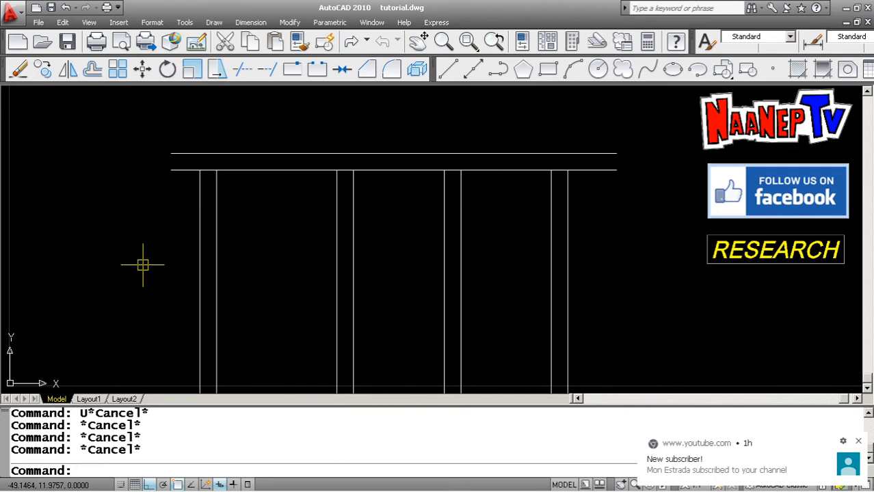
{"action": "type", "text": "U"}
{"action": "key", "text": "Return"}
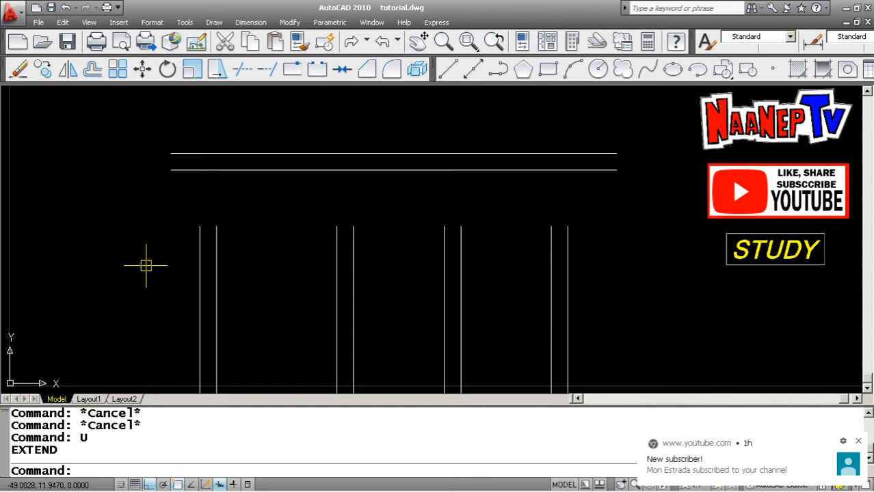
- Extend all eight vertical lines to the lower horizontal line with a crossing window, using all horizontal and vertical lines as boundary edges
{"action": "type", "text": "ET"}
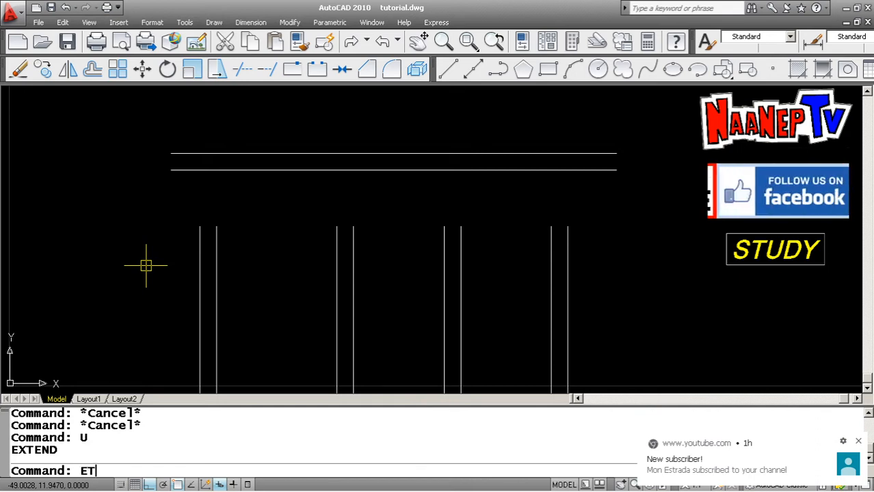
{"action": "key", "text": "Return"}
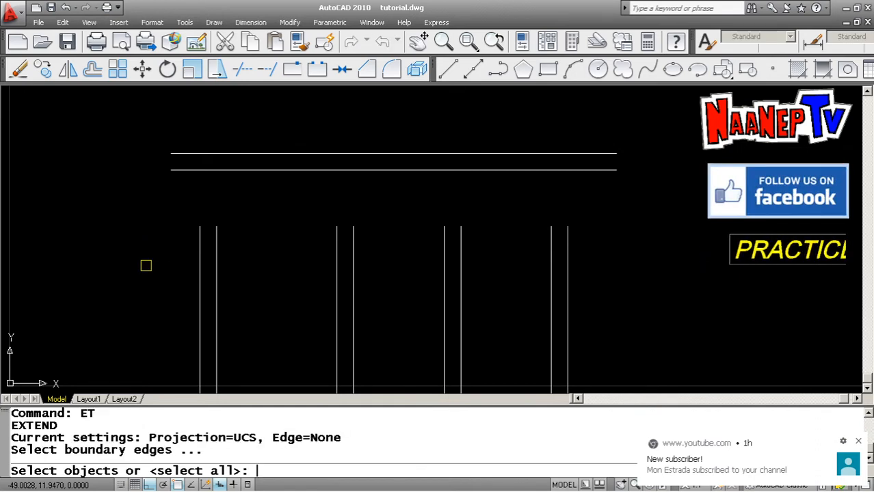
{"action": "left_click", "coordinate": [683, 315]}
{"action": "left_click", "coordinate": [87, 122]}
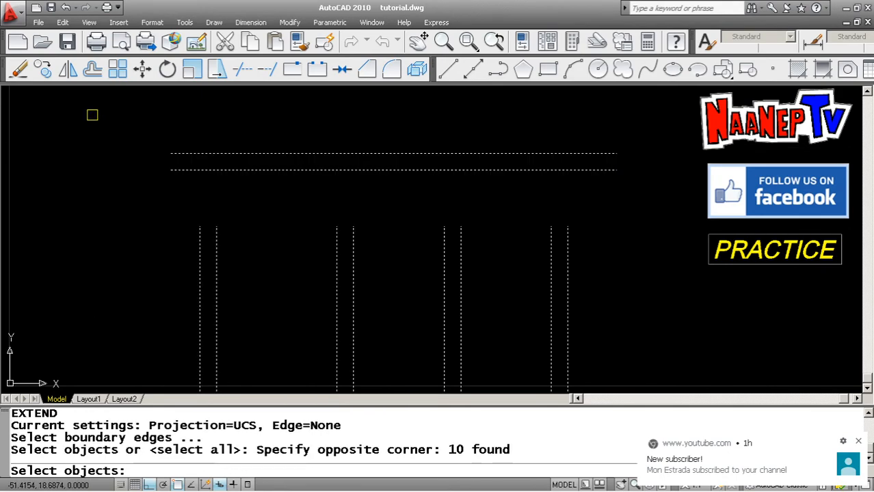
{"action": "key", "text": "Return"}
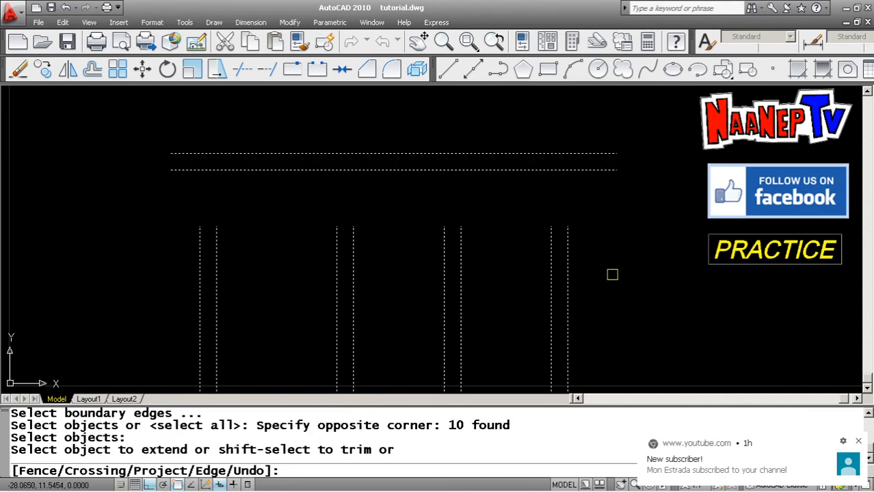
{"action": "left_click", "coordinate": [629, 266]}
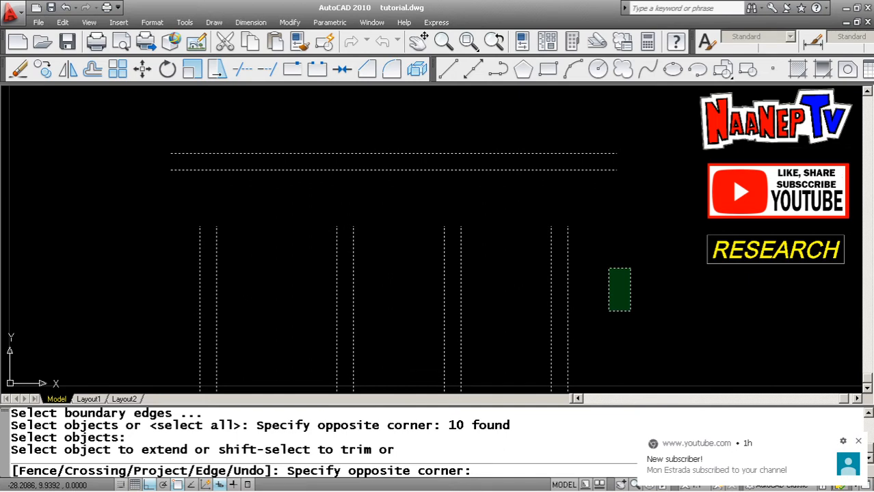
{"action": "left_click", "coordinate": [122, 238]}
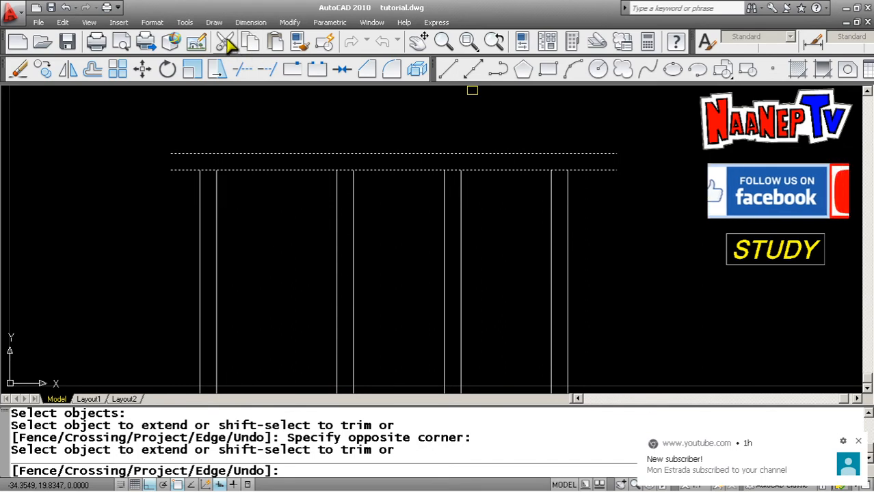
{"action": "left_click", "coordinate": [289, 23]}
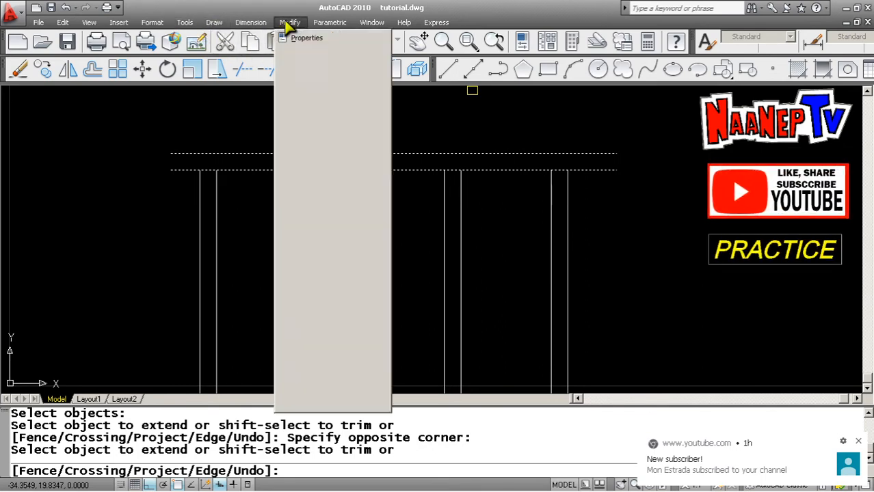
{"action": "left_click", "coordinate": [232, 31]}
{"action": "left_click", "coordinate": [214, 22]}
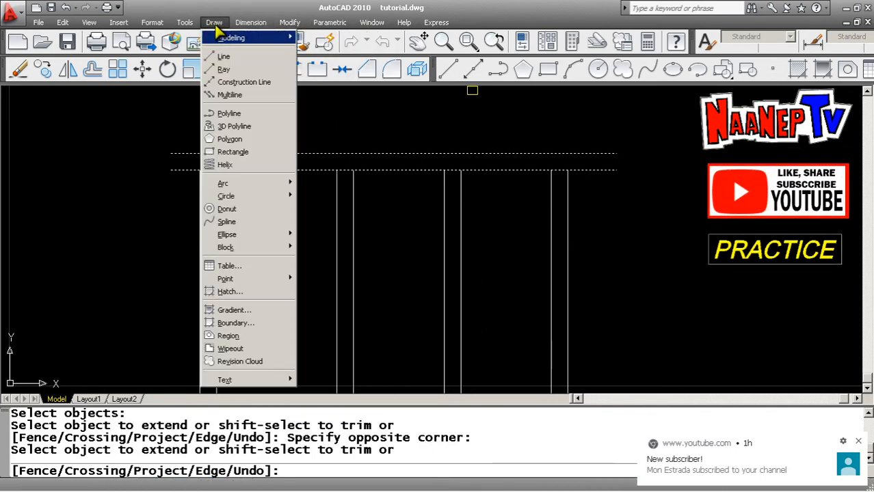
{"action": "left_click", "coordinate": [355, 116]}
{"action": "left_click", "coordinate": [356, 119]}
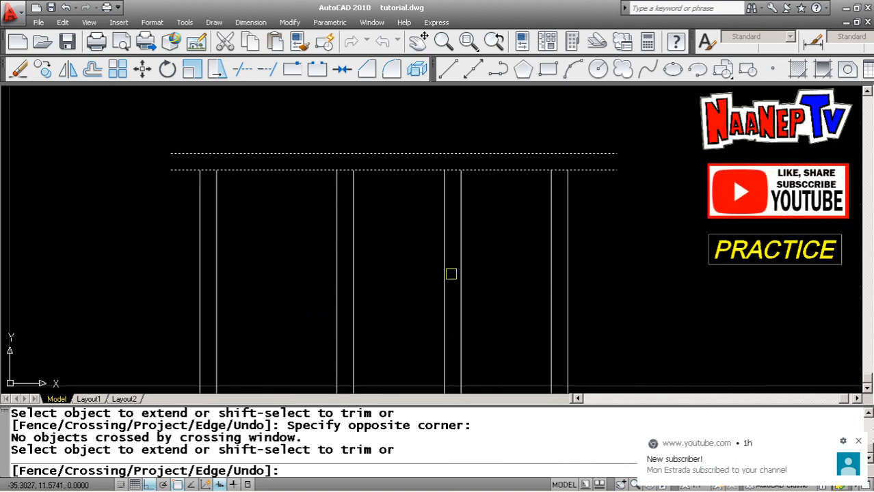
{"action": "key", "text": "Escape"}
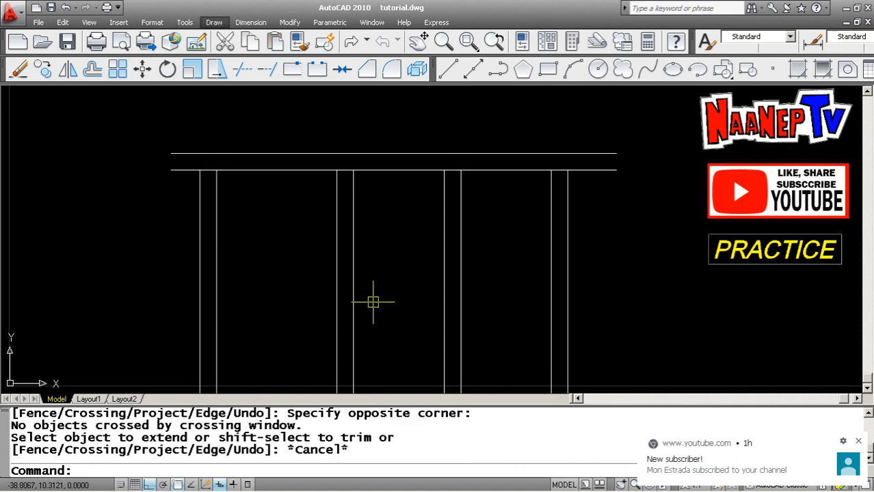